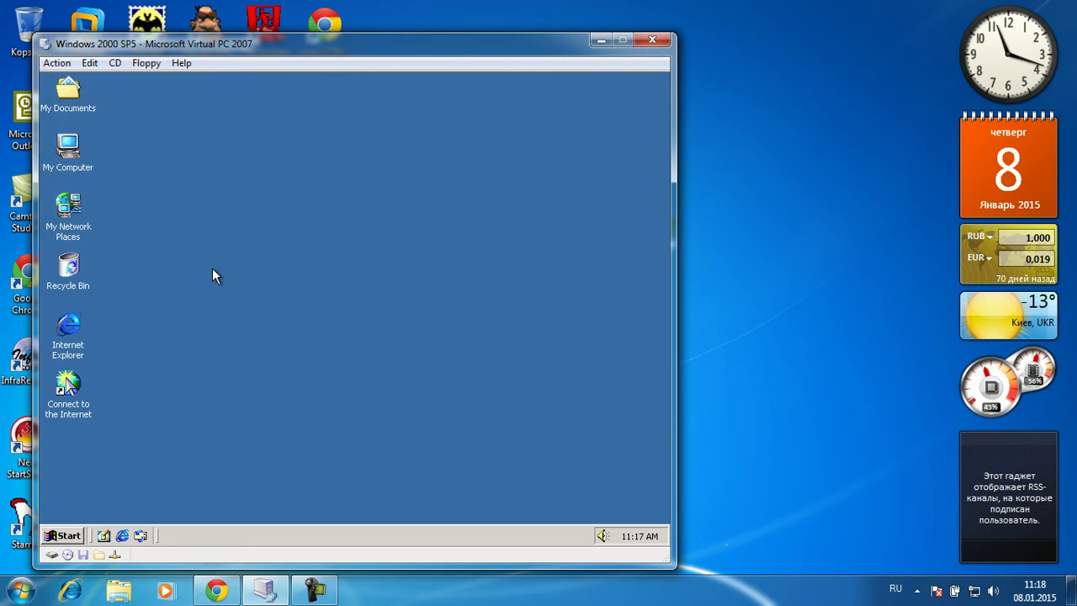
- Open My Computer and view its System Properties to check the Windows version and service pack, then dismiss the properties
double_click(74, 156)
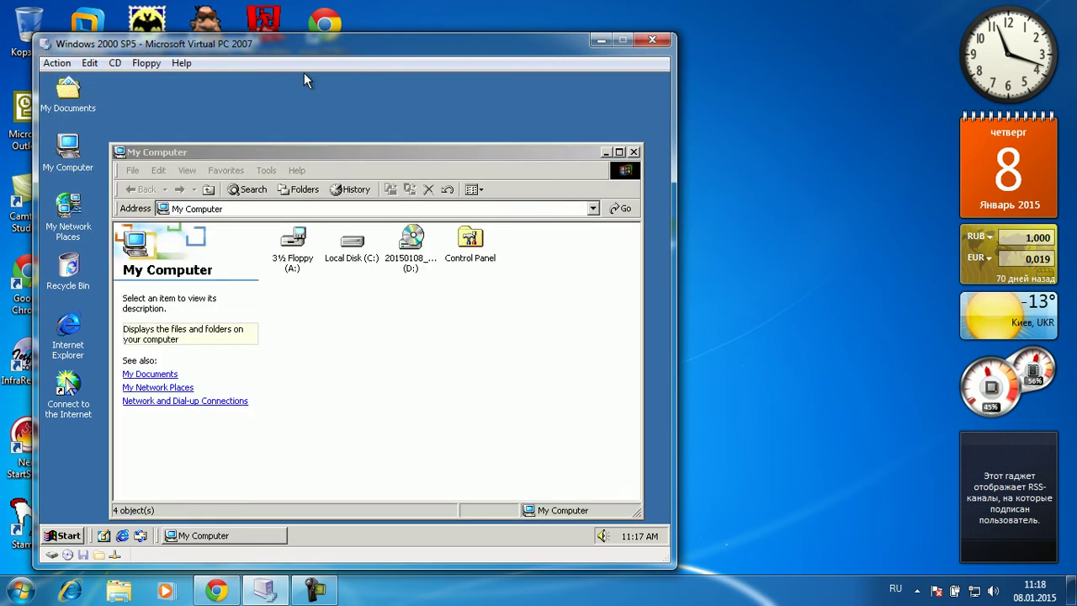
right_click(429, 434)
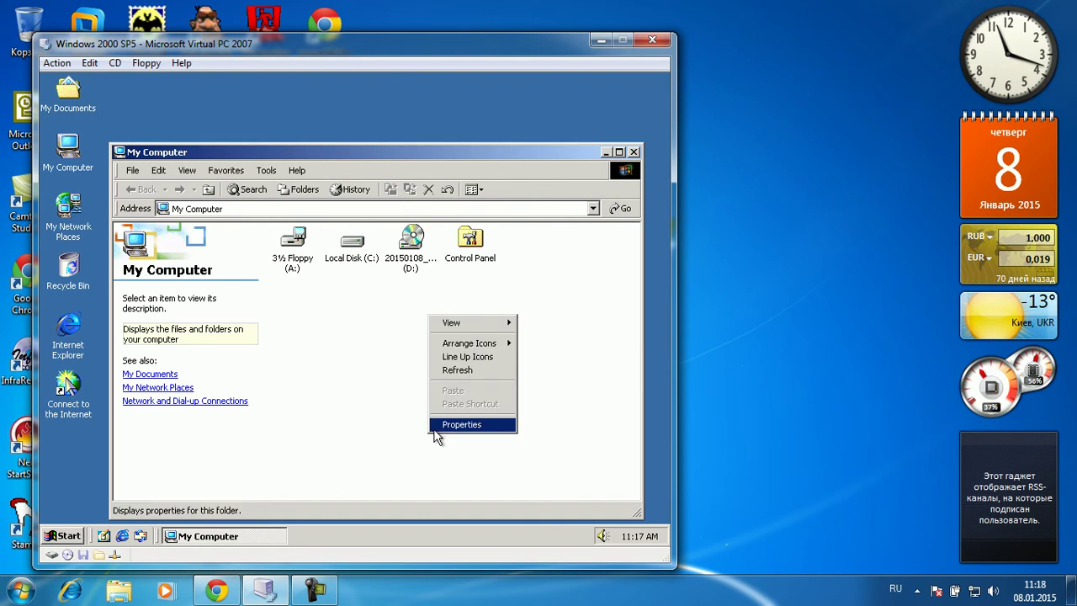
click(433, 426)
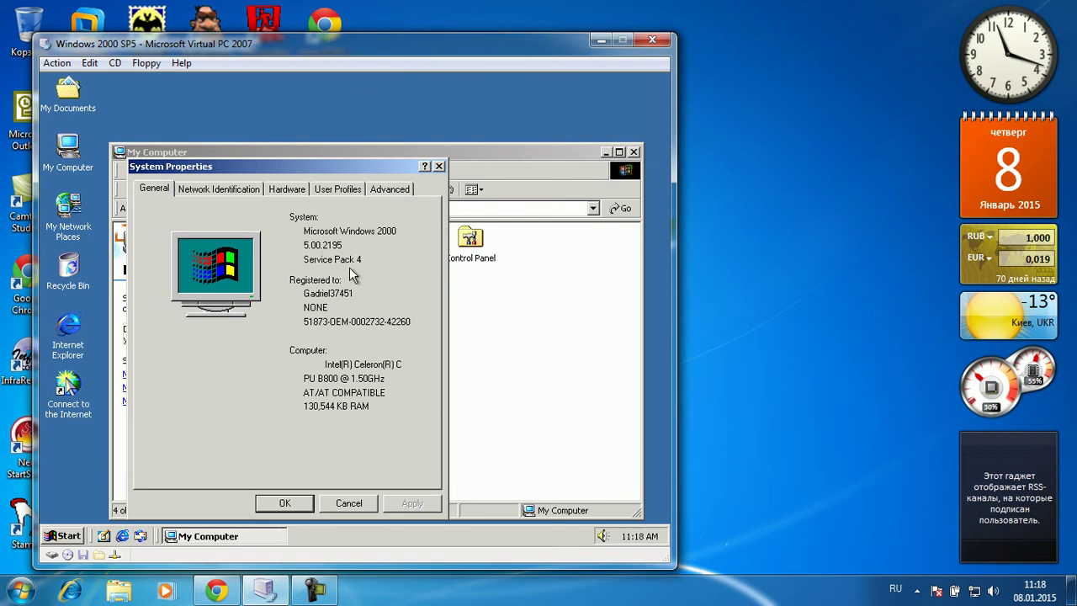
click(361, 503)
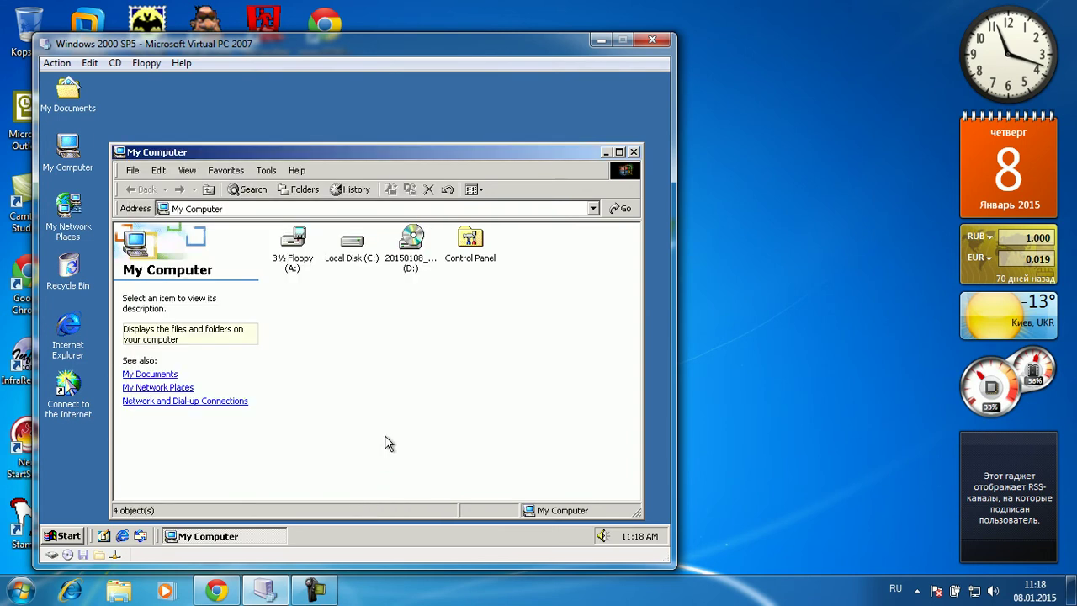
- View the About Windows information from the My Computer window and close it
click(297, 170)
click(319, 209)
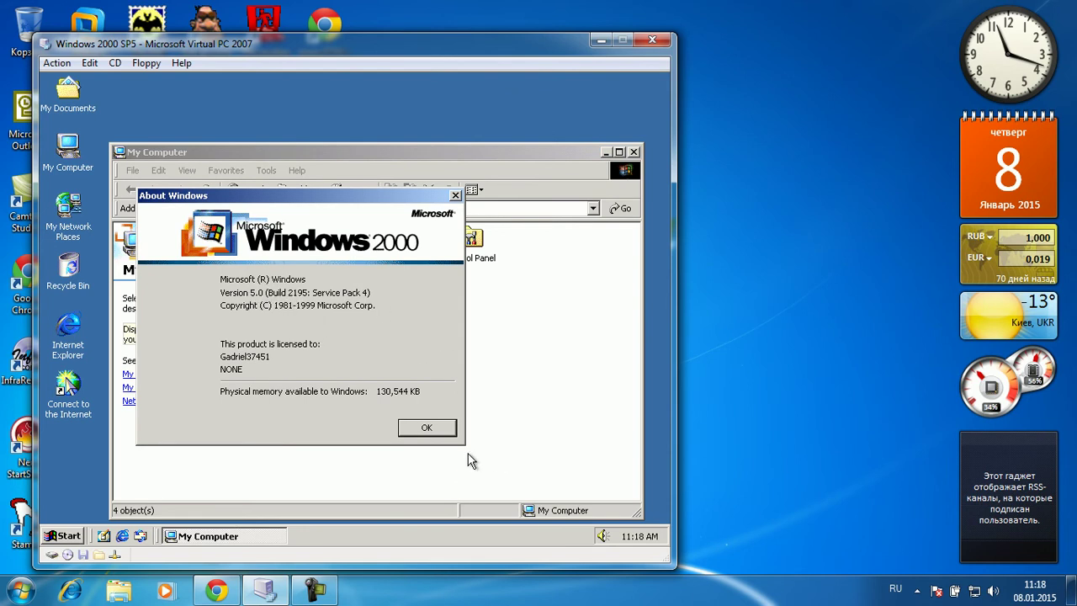
click(429, 427)
- Run the w2ksp51 installer from the USP-5[1].1.2195.21-060416-FINAL folder on drive D: and close the folder window
click(419, 244)
double_click(424, 249)
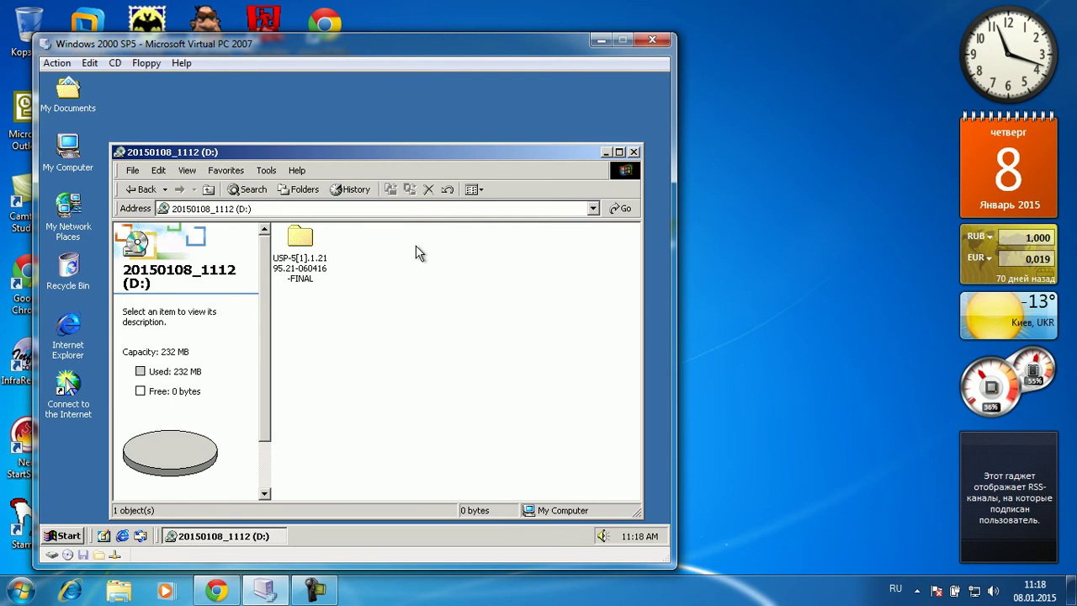
double_click(294, 276)
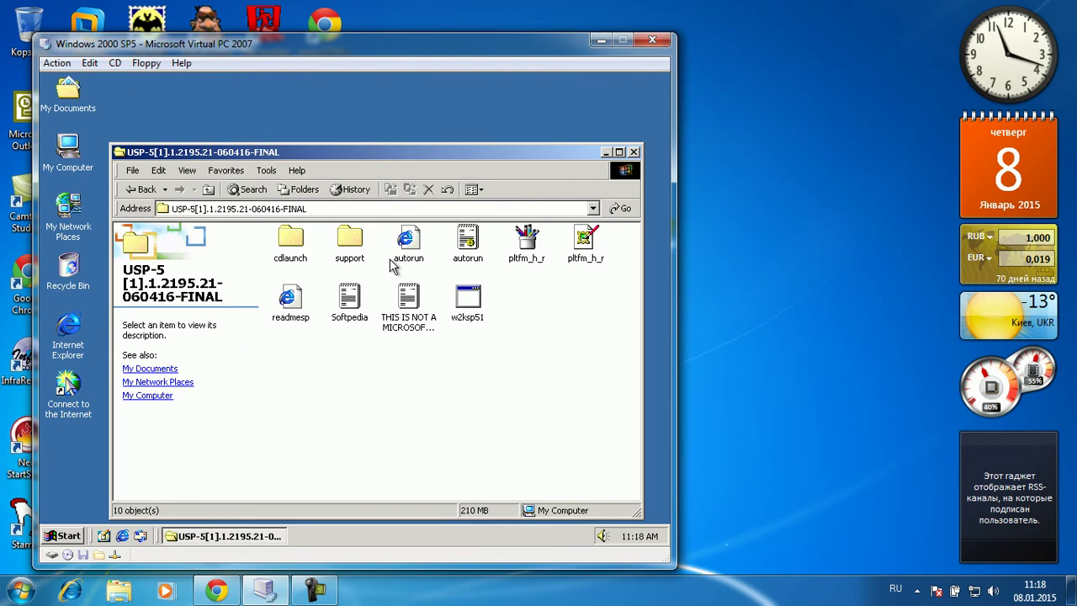
double_click(468, 298)
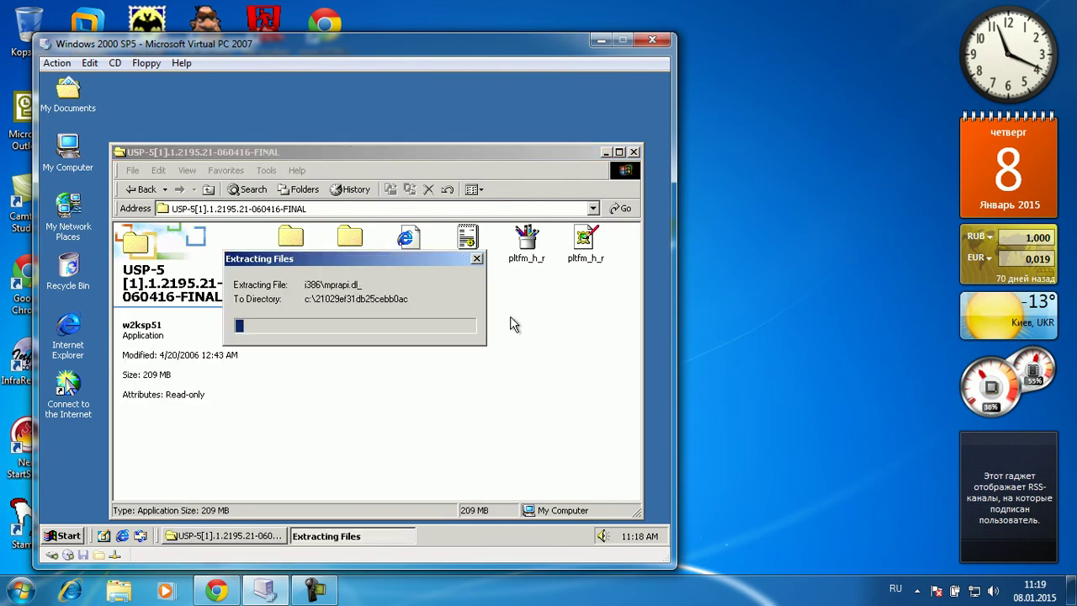
click(633, 152)
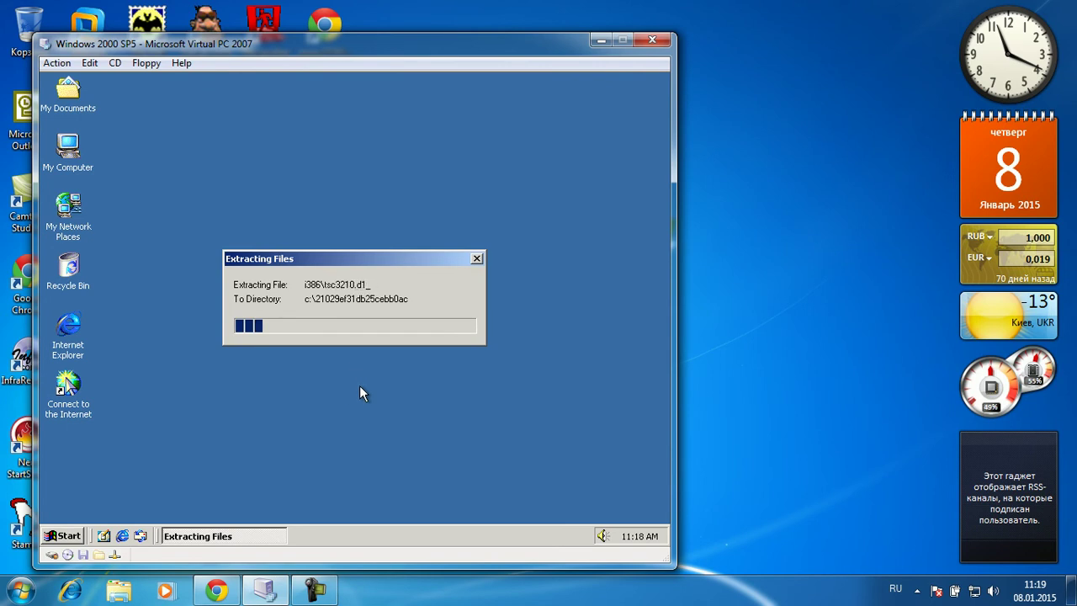
key(alt+Tab)
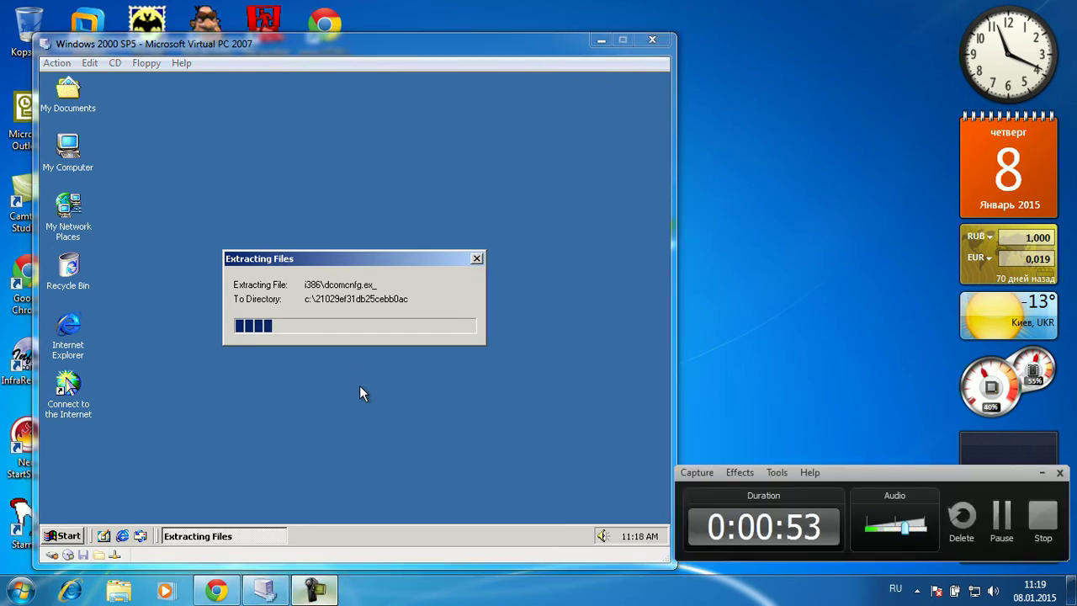
key(alt+Tab)
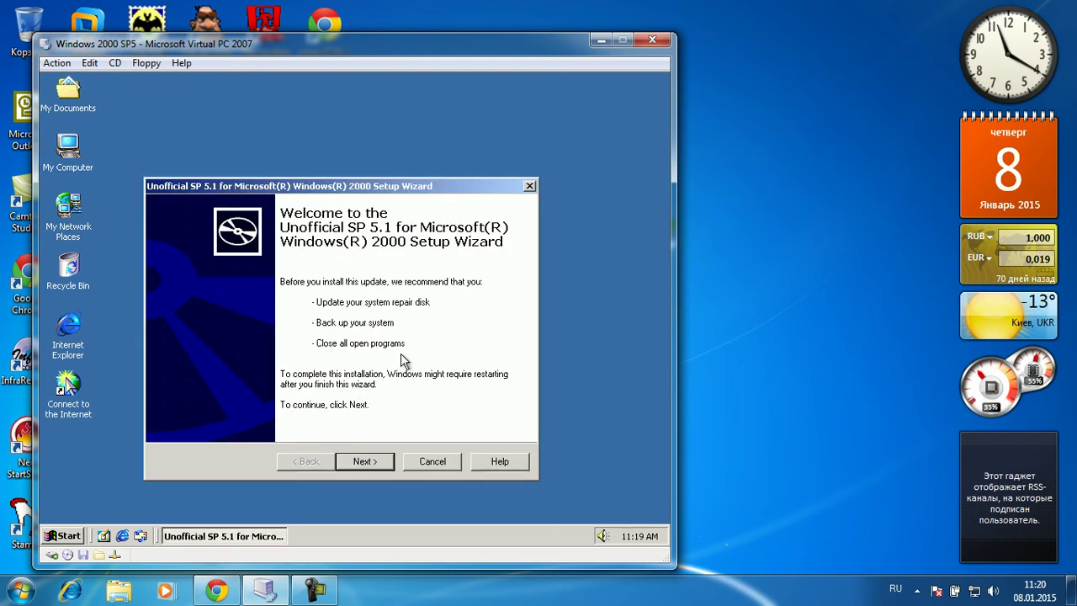
- Accept the Unofficial SP 5.1 license agreement and start the installation with the Archive Files option selected
click(377, 461)
click(370, 412)
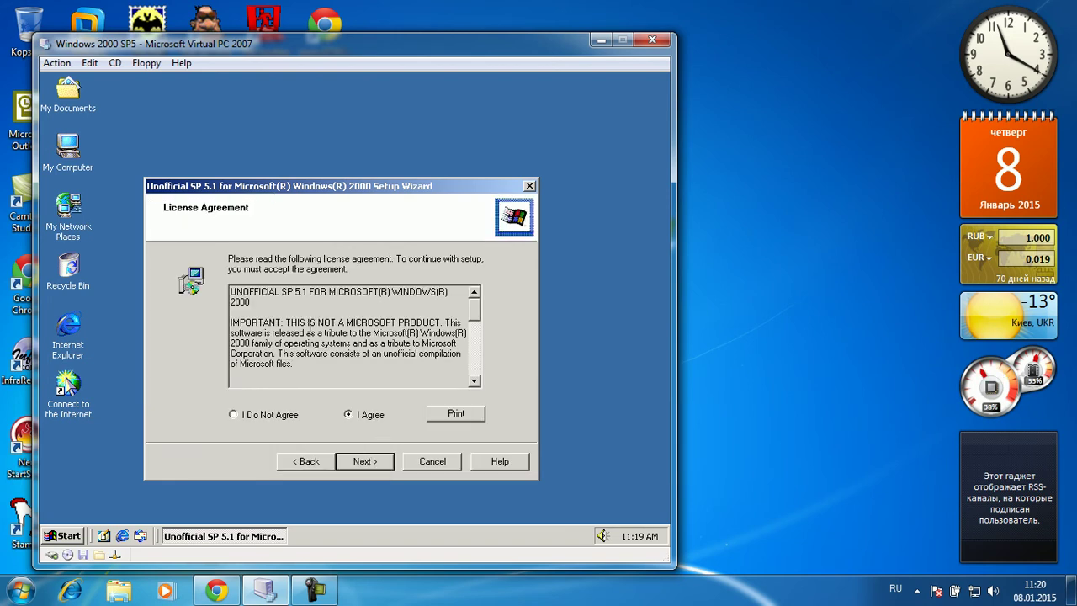
click(377, 463)
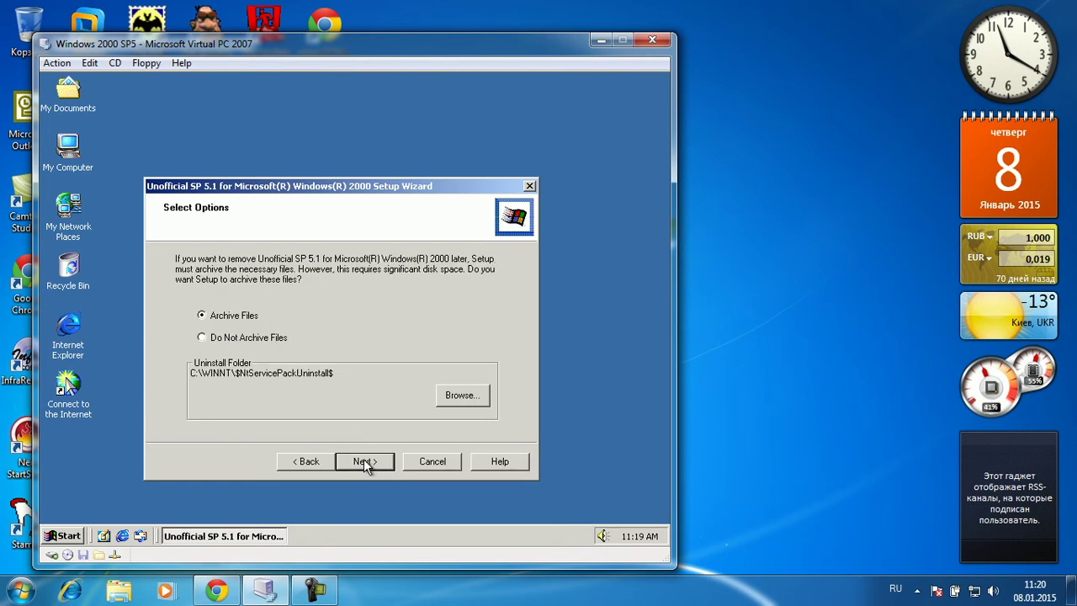
click(365, 462)
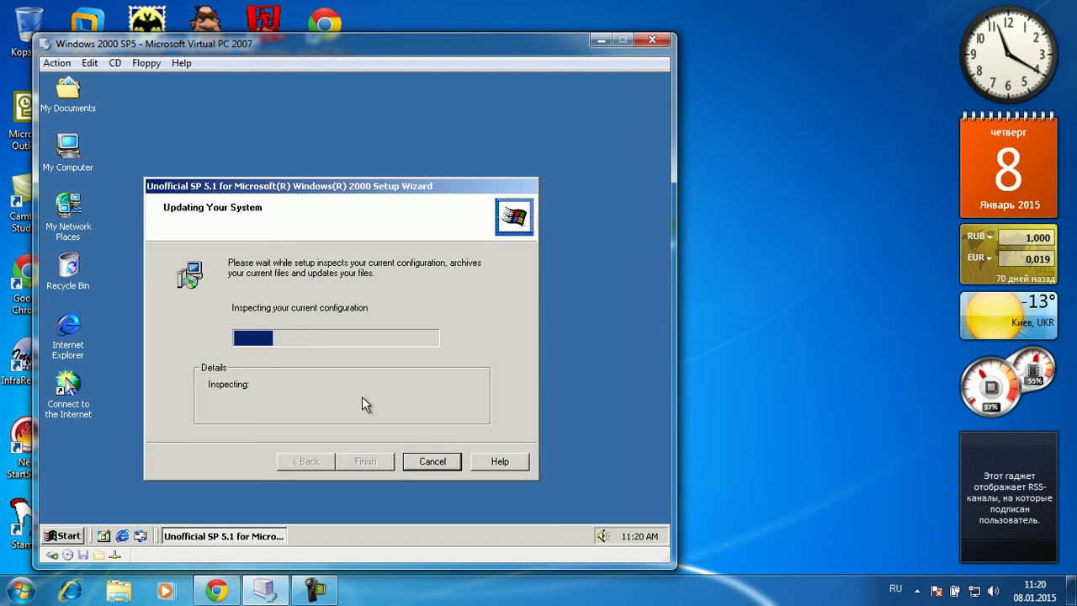
- Check the virtual machine's date, time and time zone settings, leaving them without changes
click(637, 539)
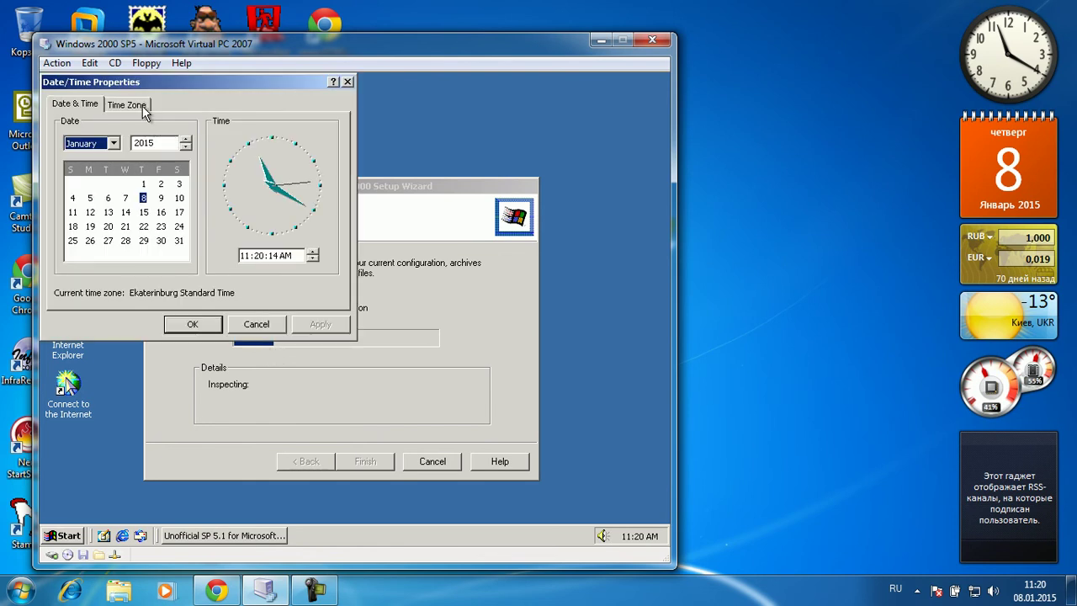
click(139, 104)
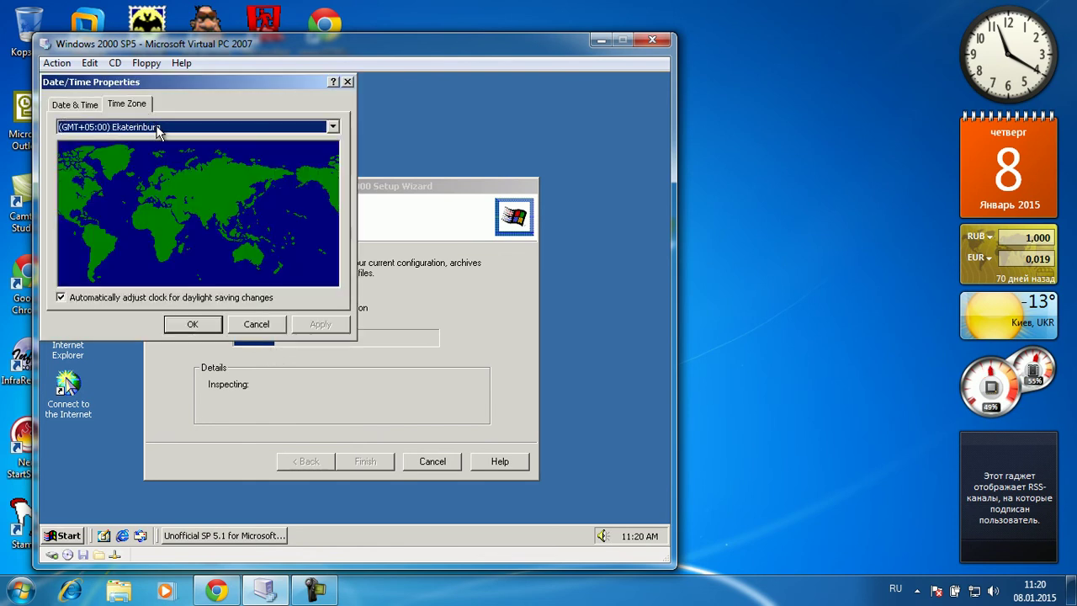
click(85, 106)
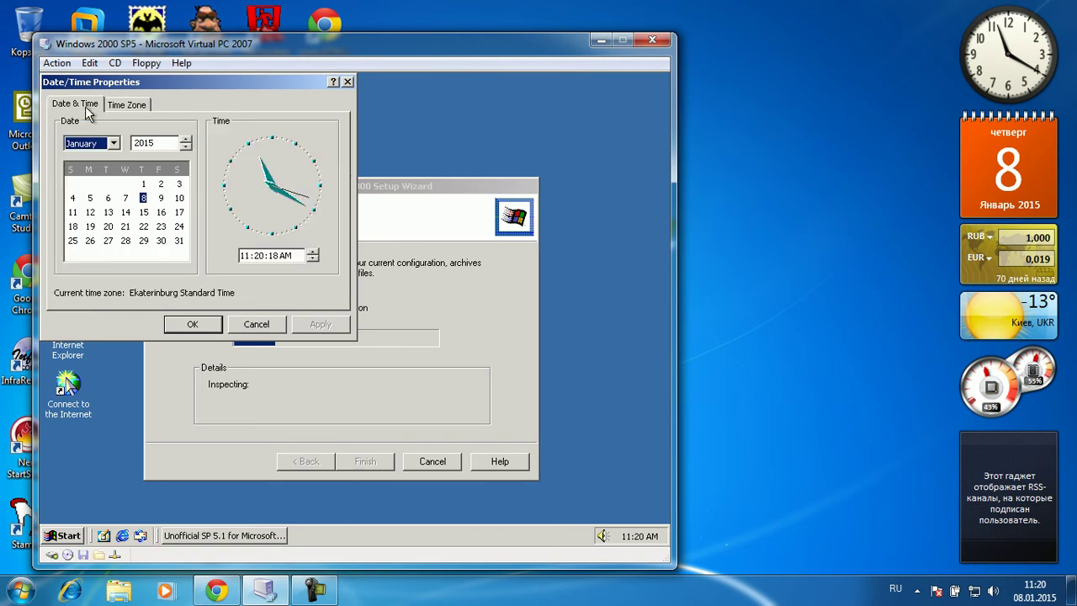
click(269, 327)
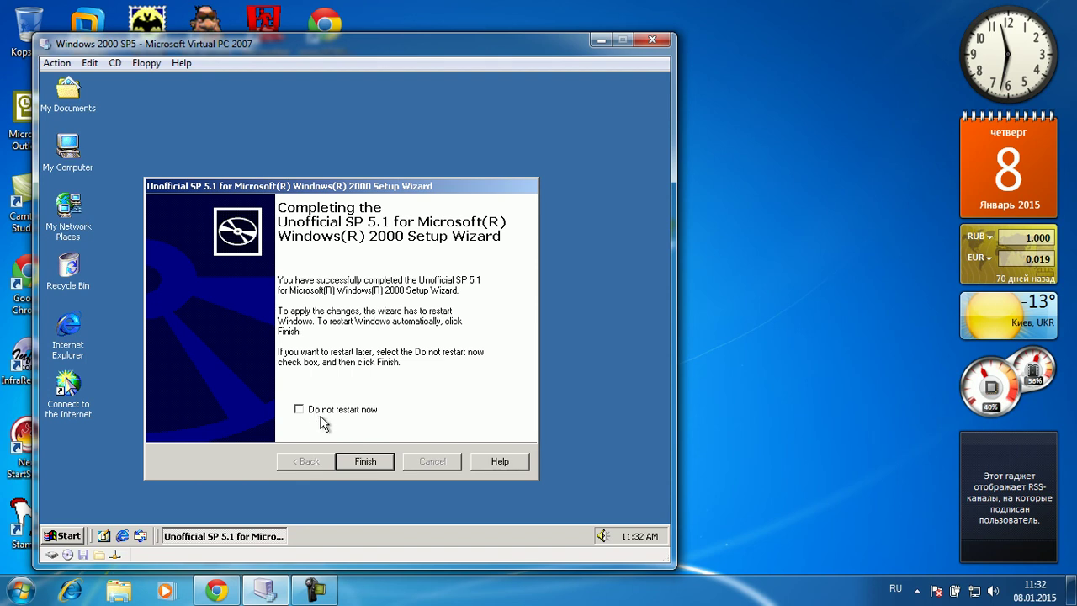
- Finish the setup wizard with an automatic restart and log on as Administrator in full screen, entering the account password
click(360, 459)
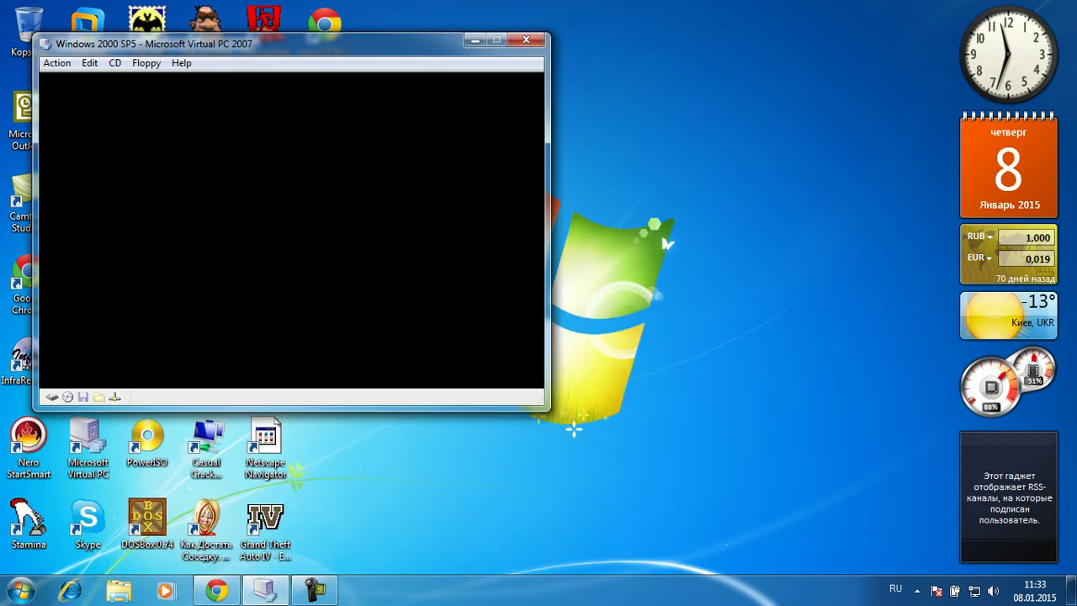
key(alt+Return)
key(Return)
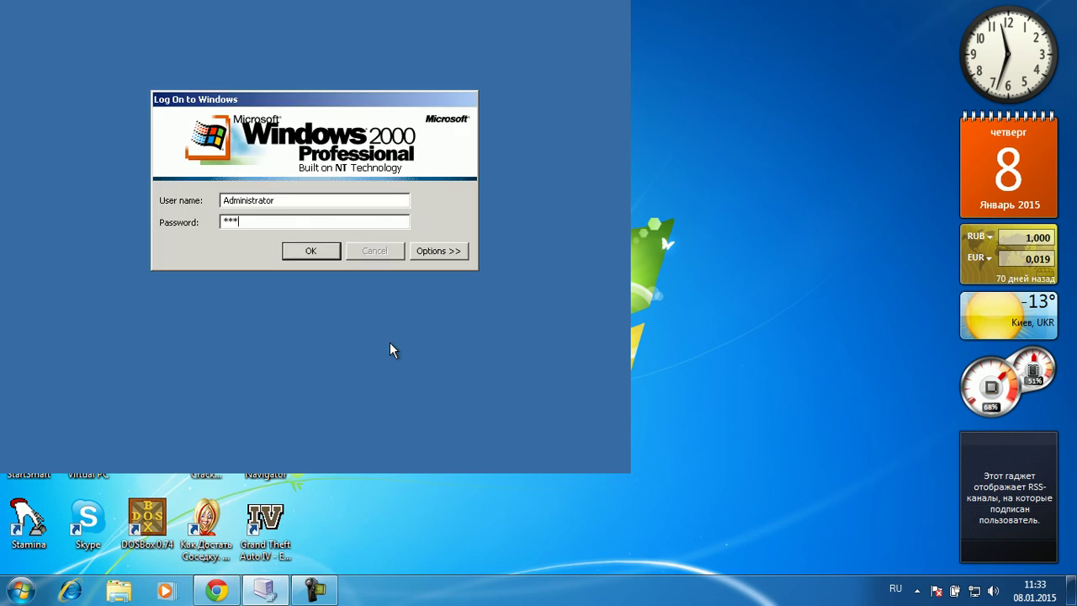
text(*******)
click(328, 258)
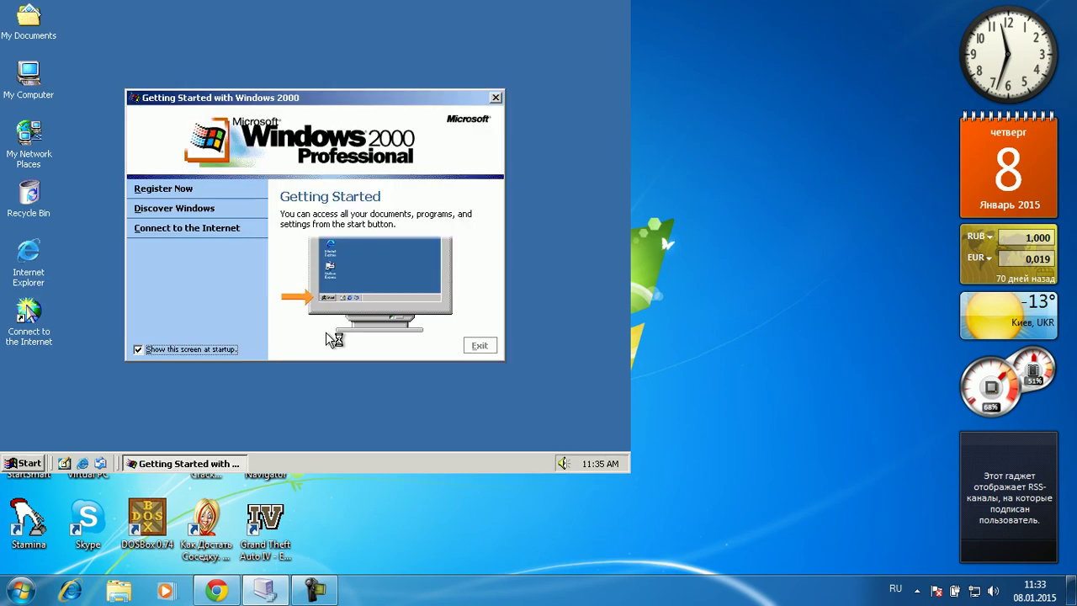
- Turn off showing the Getting Started with Windows 2000 screen at startup and exit it
mouse_move(251, 189)
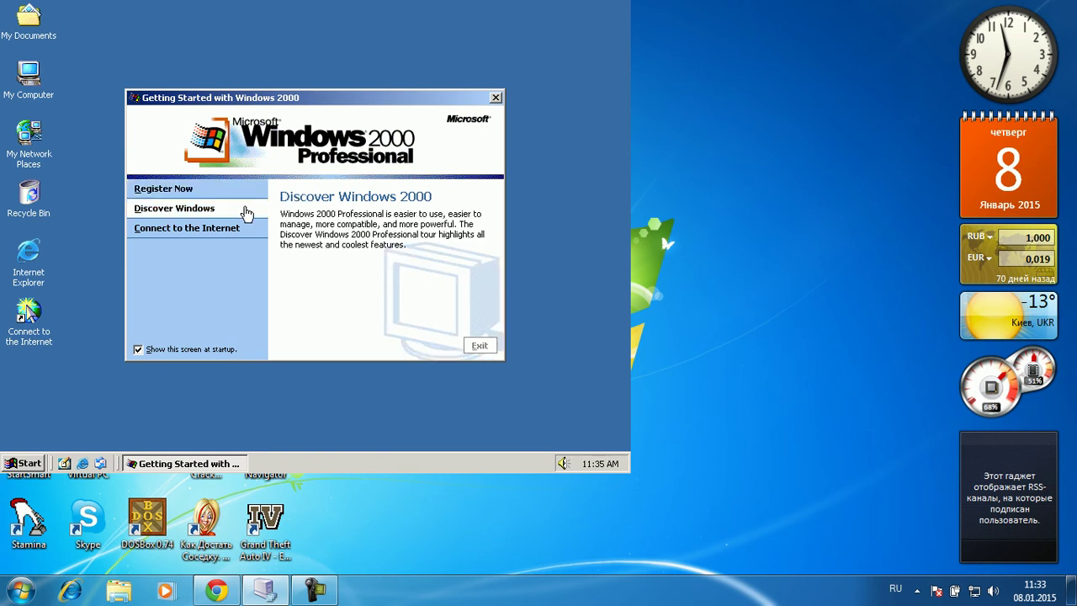
click(232, 349)
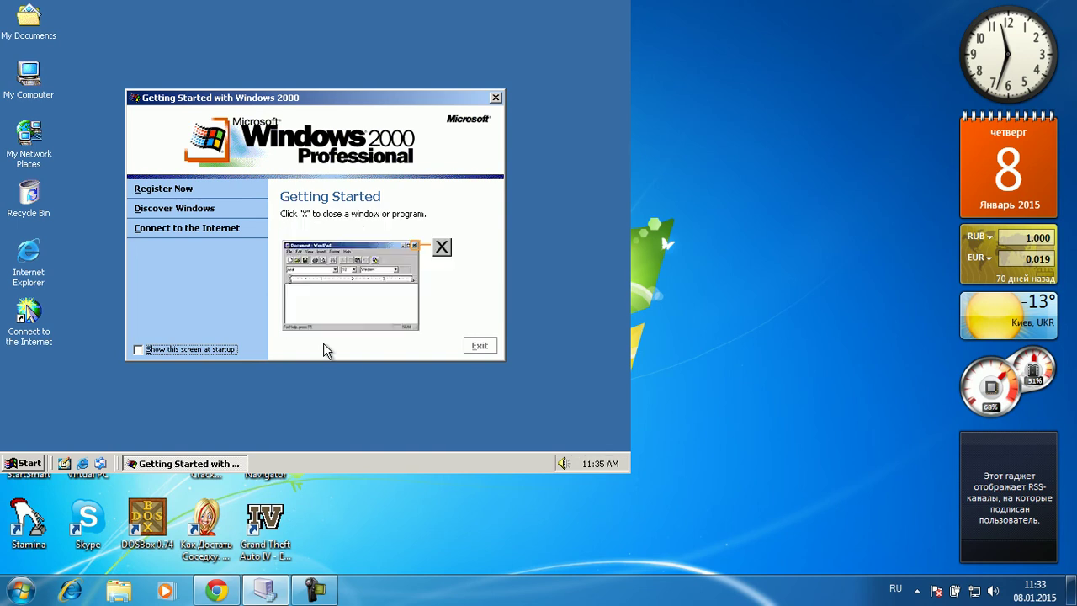
click(477, 347)
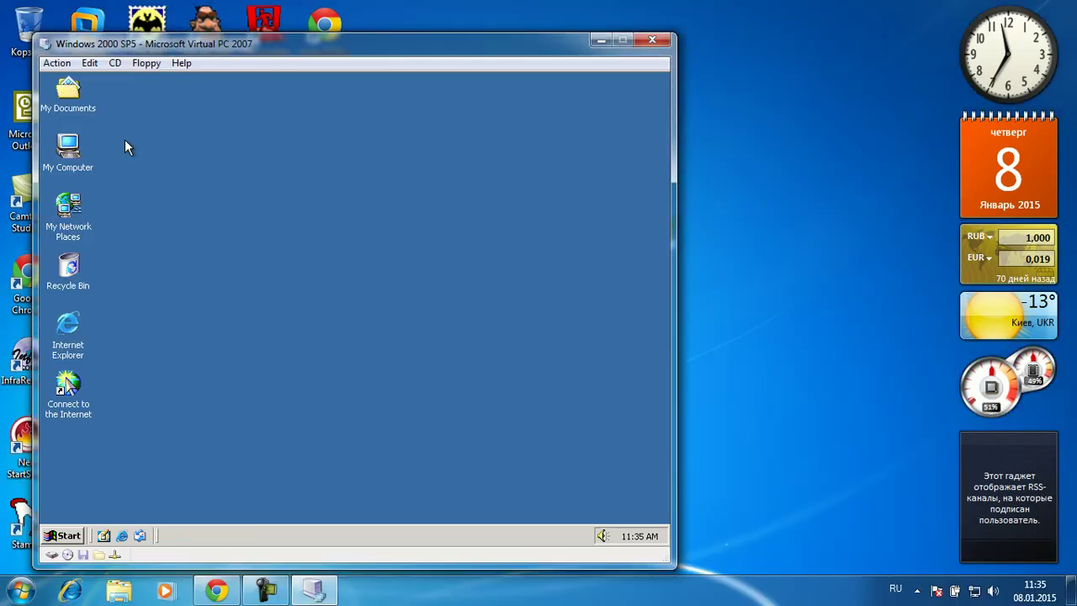
- Switch the Windows 2000 virtual machine to full-screen mode
key(alt+c)
click(124, 140)
key(alt+Return)
key(Return)
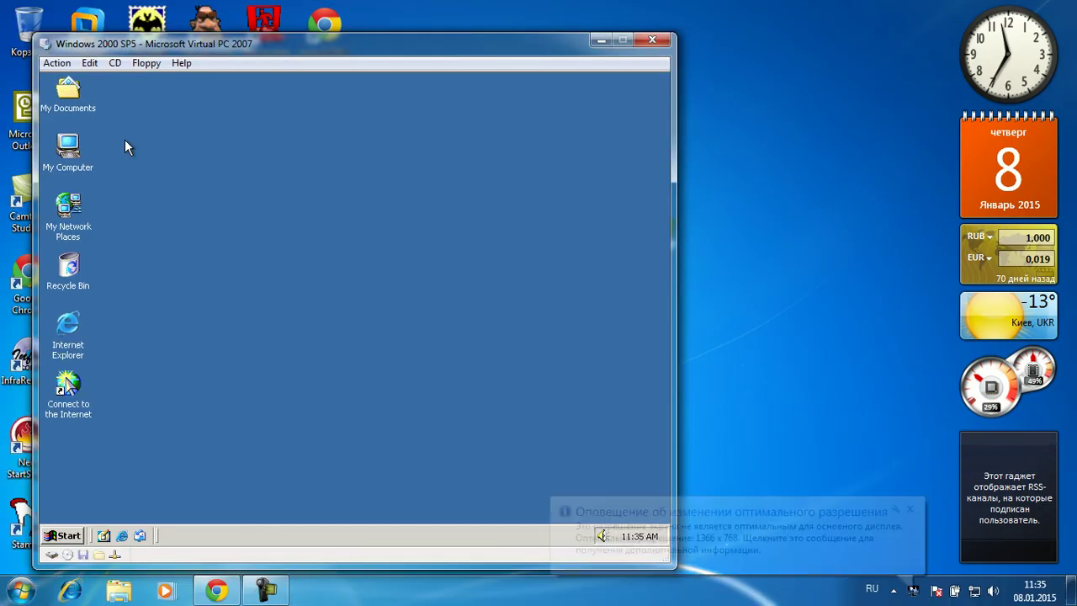
key(alt+Return)
key(Return)
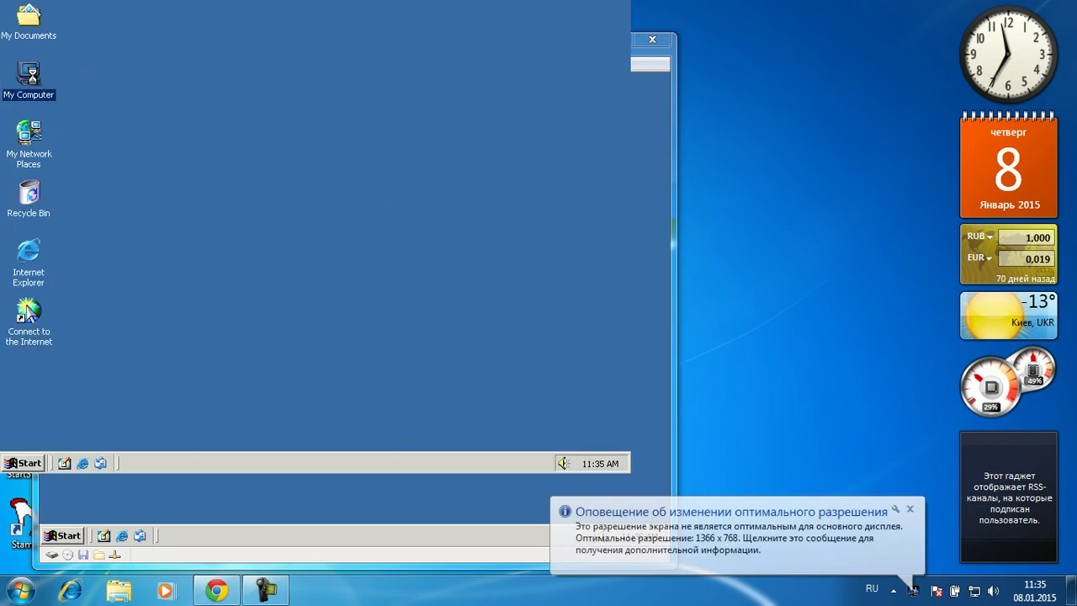
- Examine the General information in My Computer's System Properties for the installed service pack, then dismiss the dialog
right_click(33, 76)
click(96, 216)
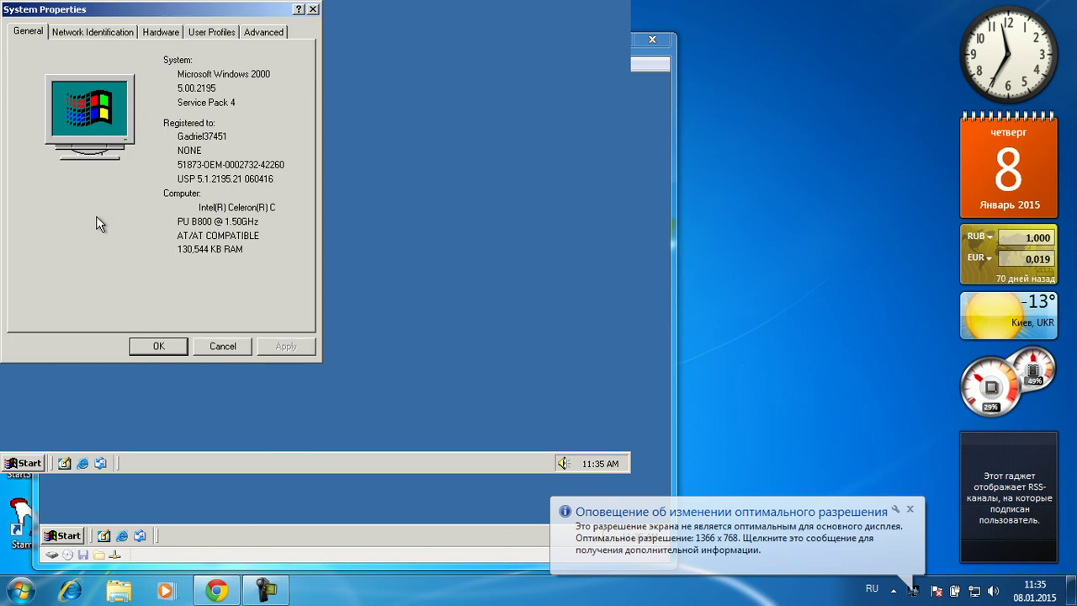
click(248, 345)
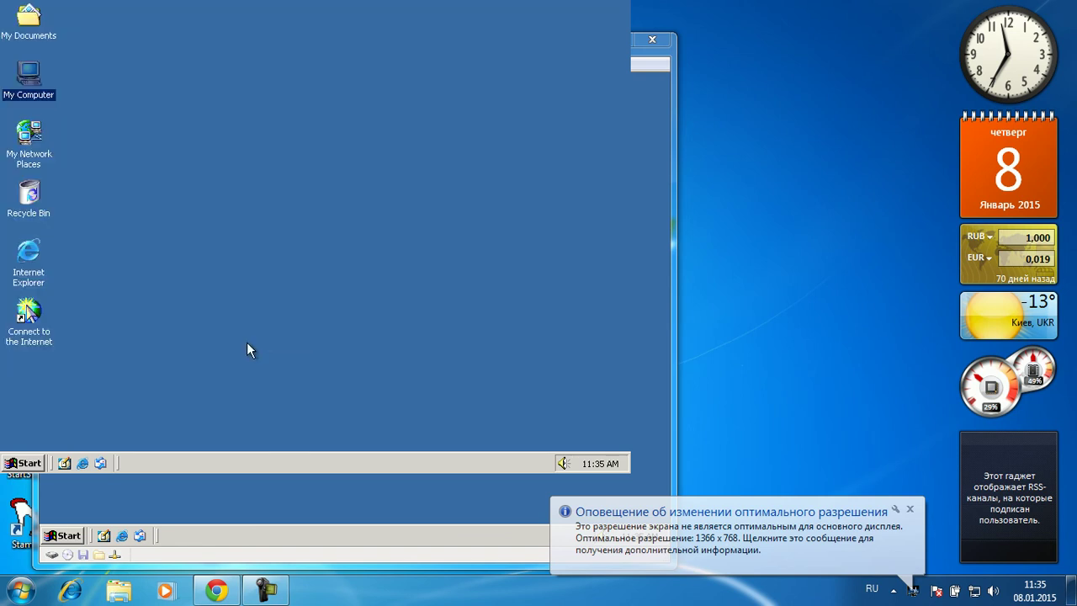
right_click(44, 95)
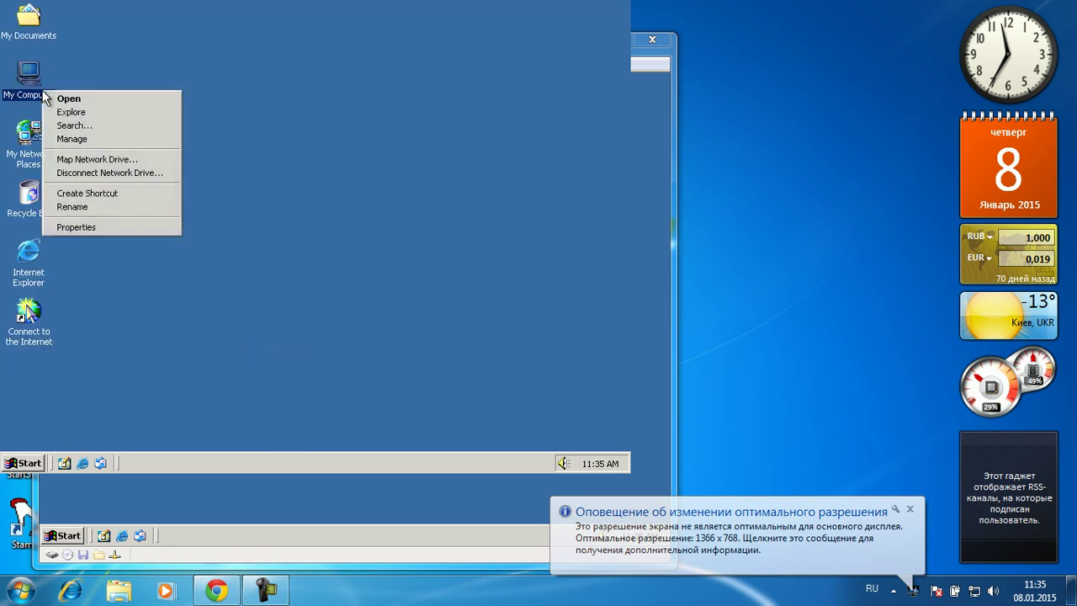
click(158, 229)
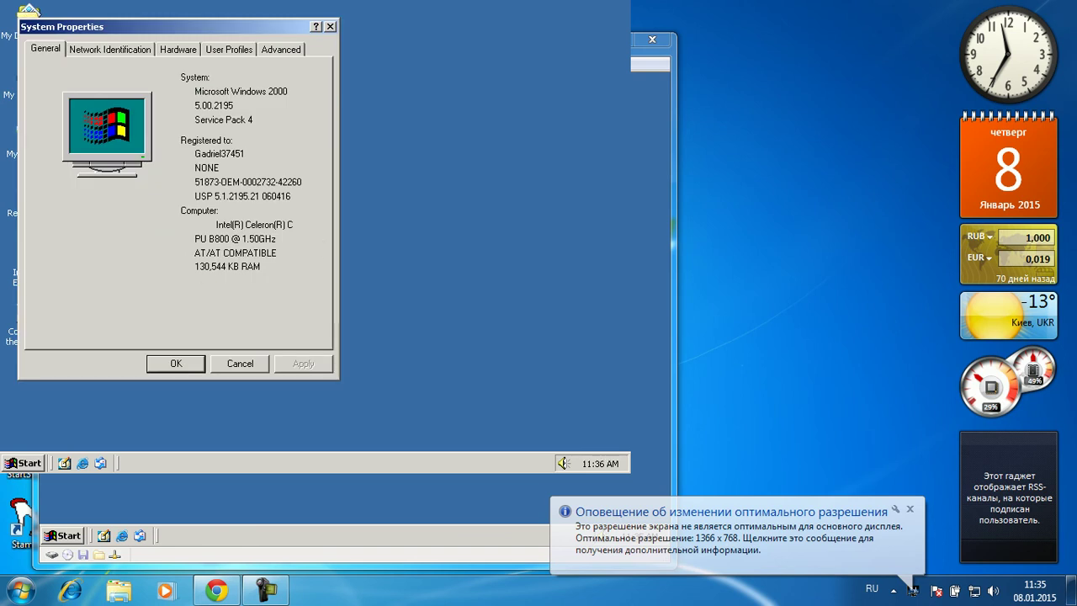
click(247, 363)
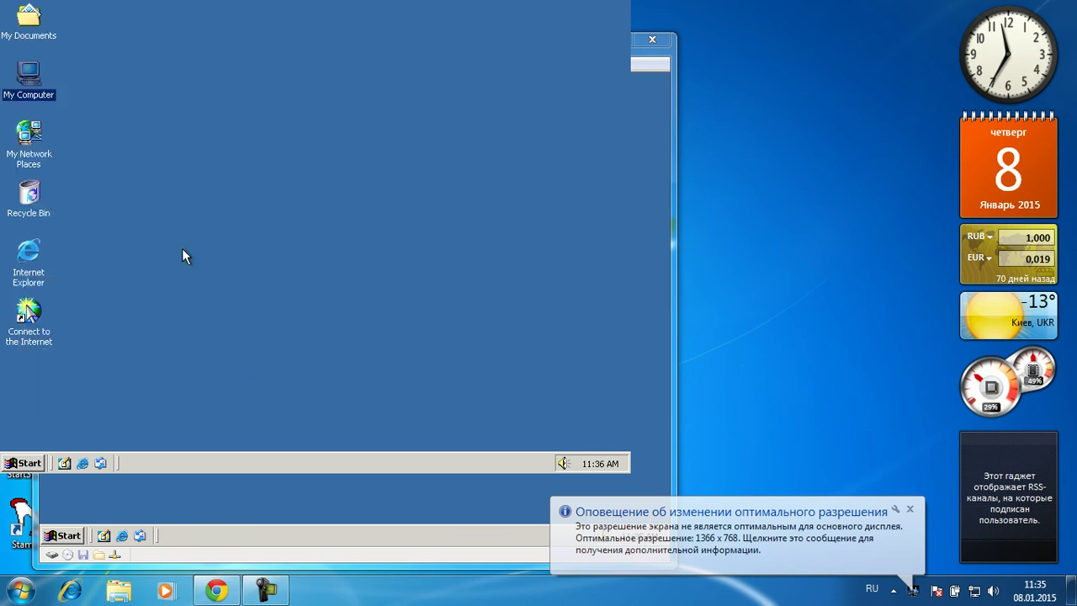
- Check the version in About Windows from My Computer after the update, then close both windows
double_click(44, 97)
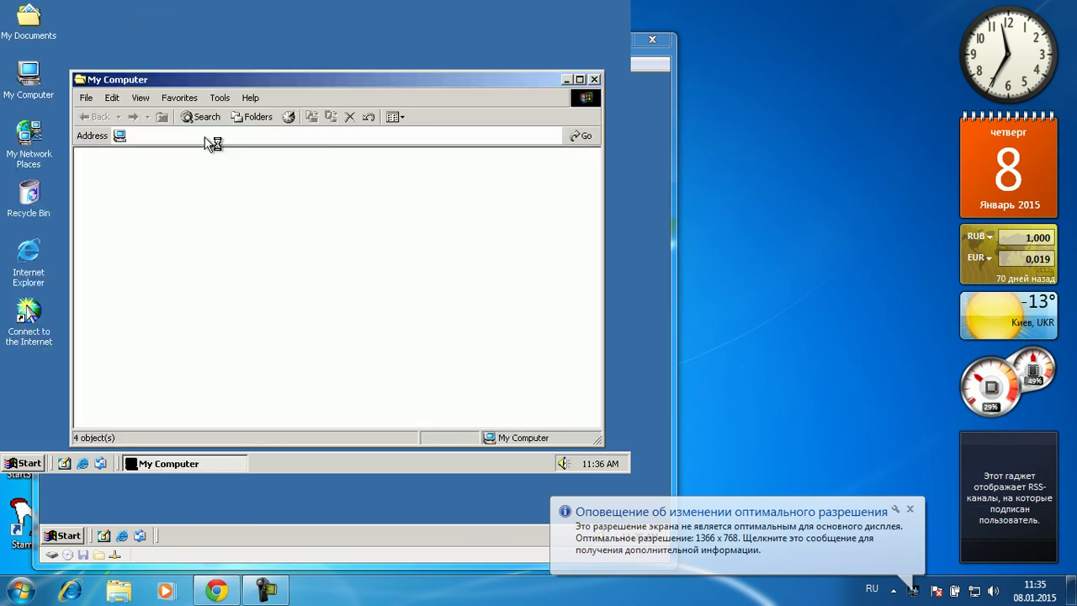
click(251, 100)
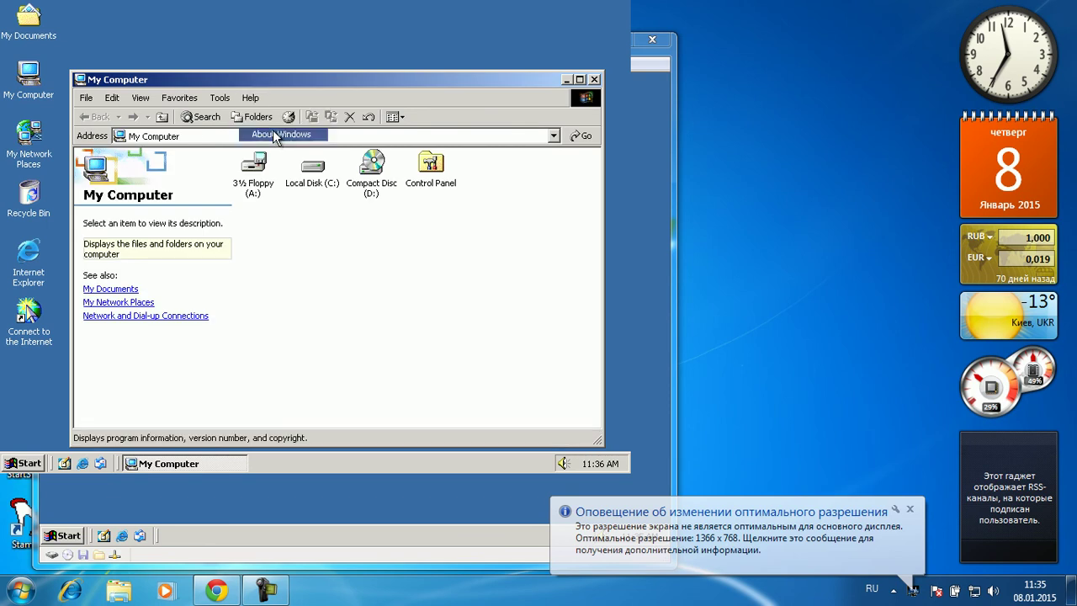
click(281, 134)
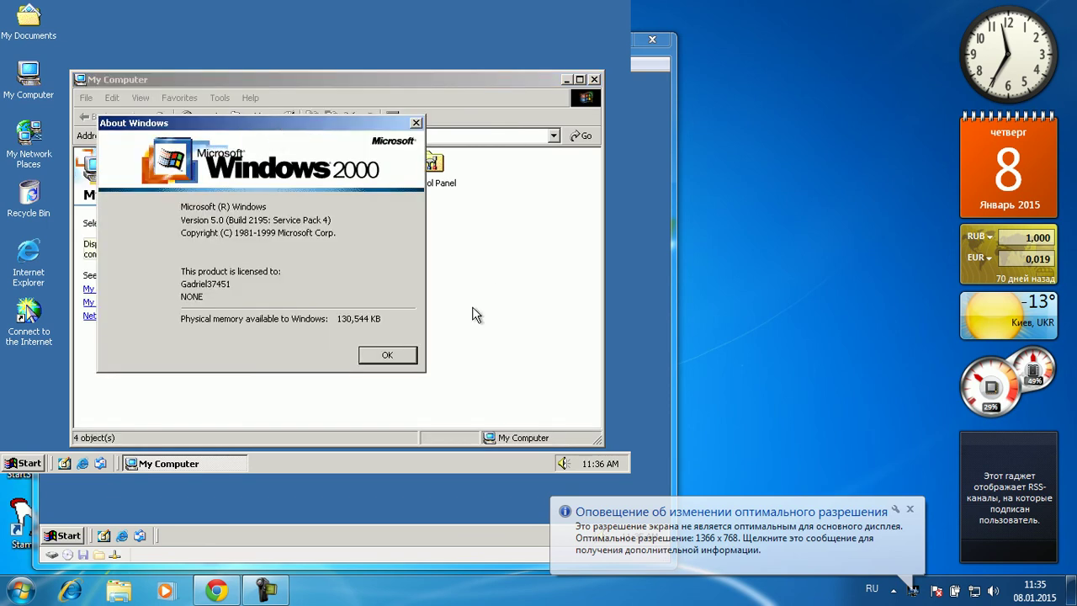
click(387, 355)
click(594, 79)
- Return the virtual machine from full screen to windowed mode
click(382, 263)
key(ctrl+alt+Break)
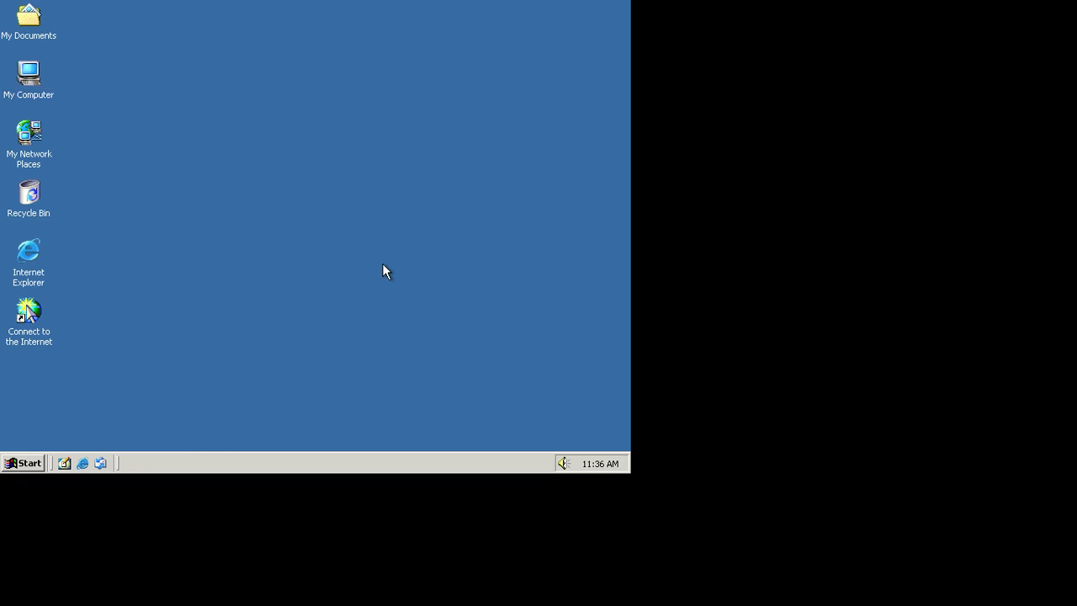
key(alt+Return)
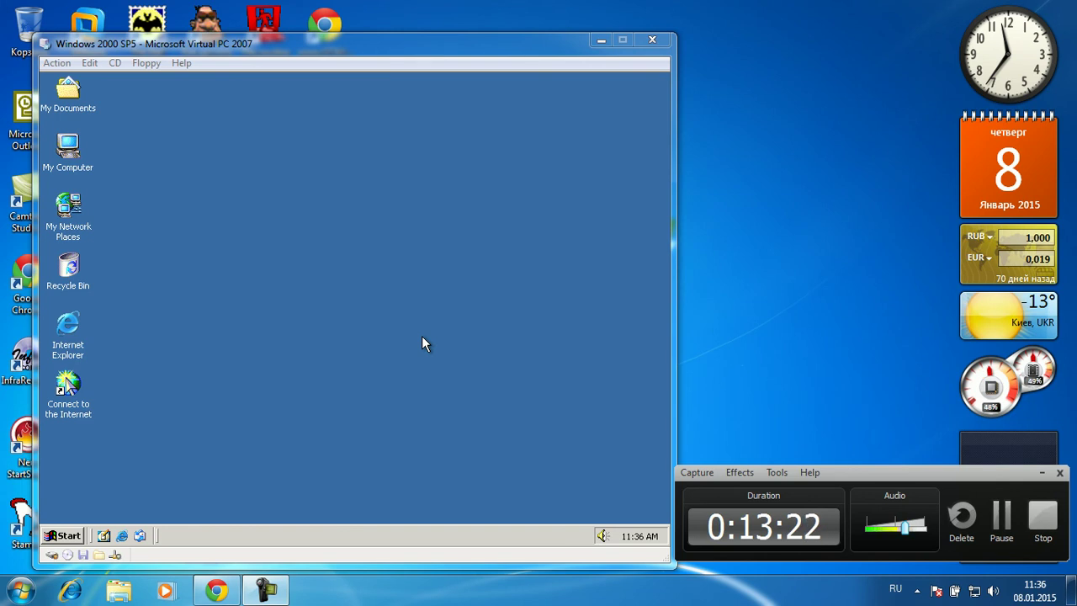
click(421, 336)
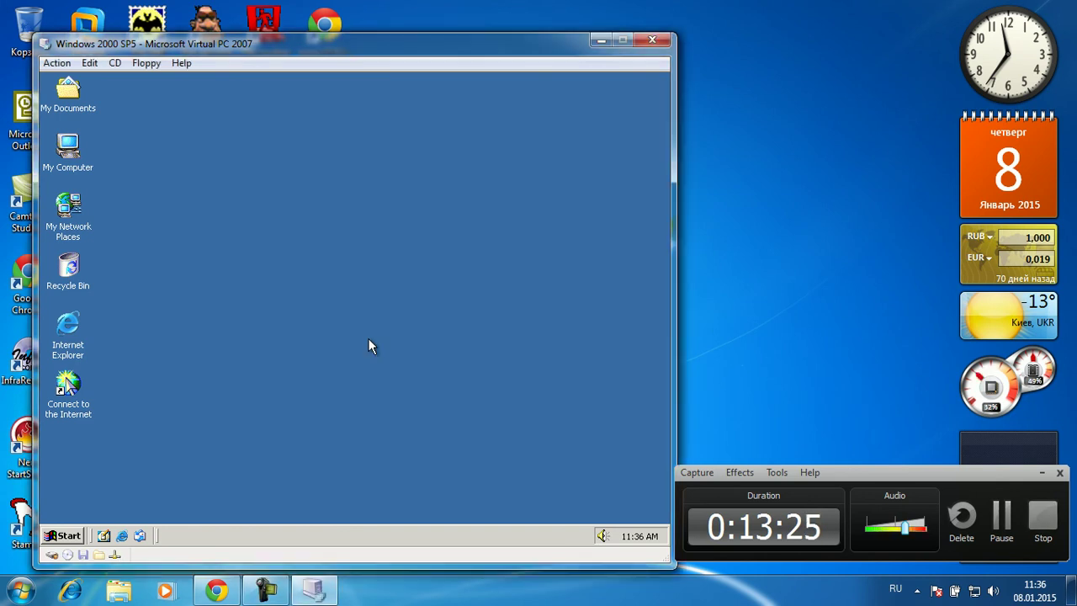